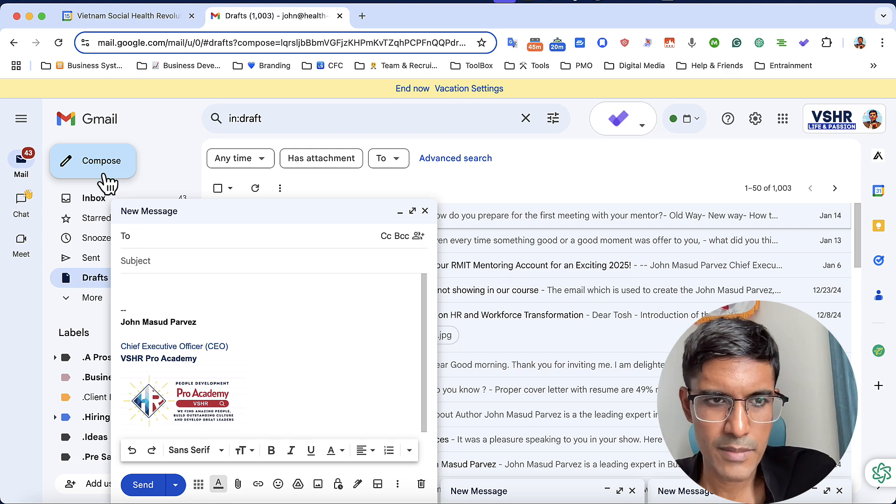
Enter "type" in the body of the new email message above the signature.
left_click(145, 289)
type("tyep")
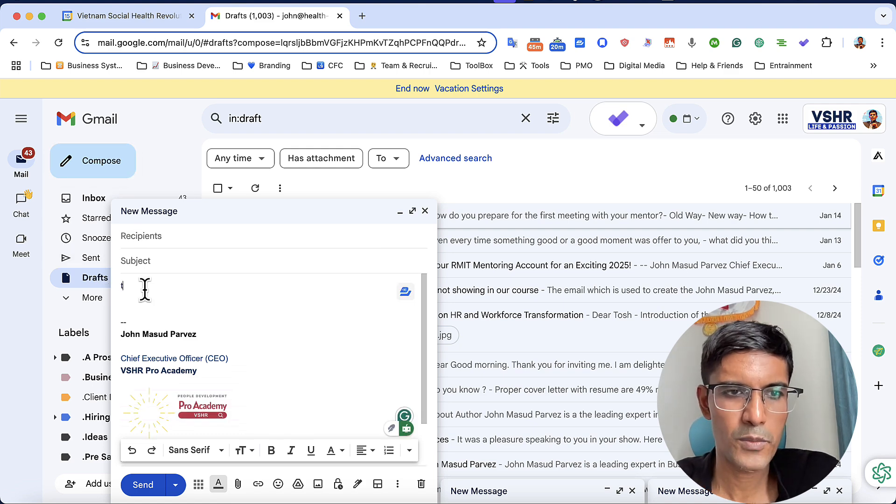
key("BackSpace")
key("BackSpace")
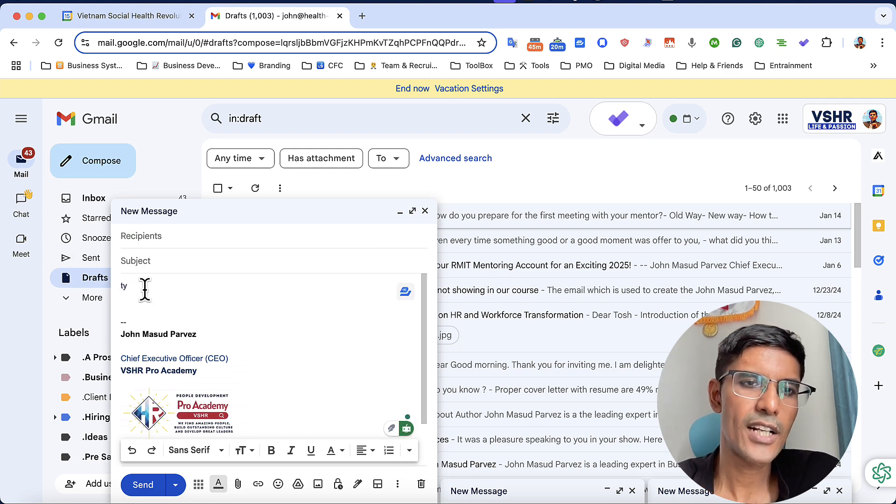
type("pe")
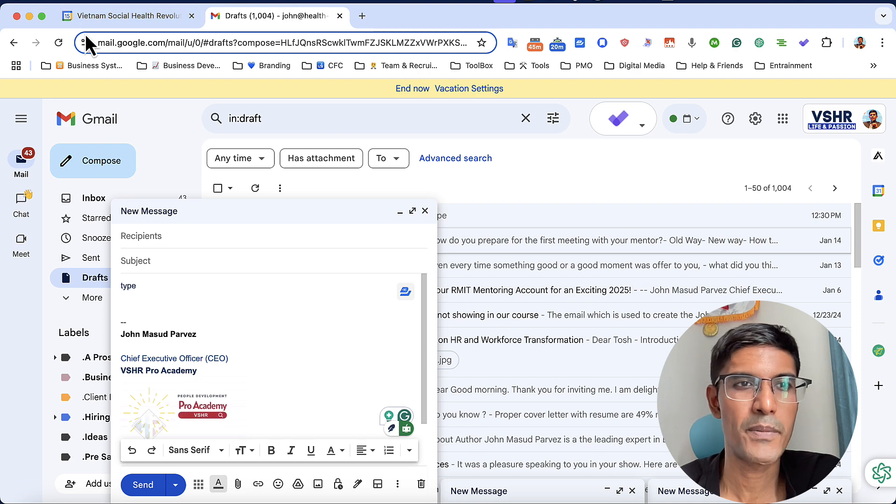
Switch between Google Calendar and Gmail, and look through the Google apps list down to Forms and Keep.
left_click(119, 16)
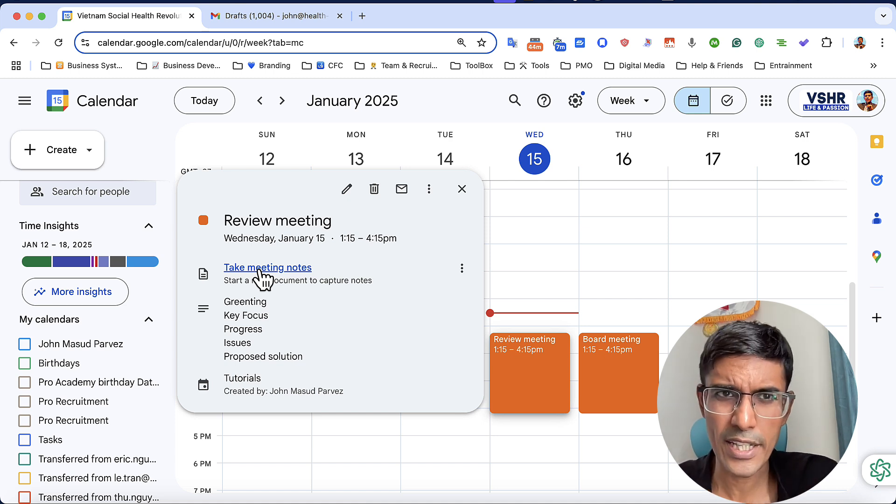
left_click(280, 16)
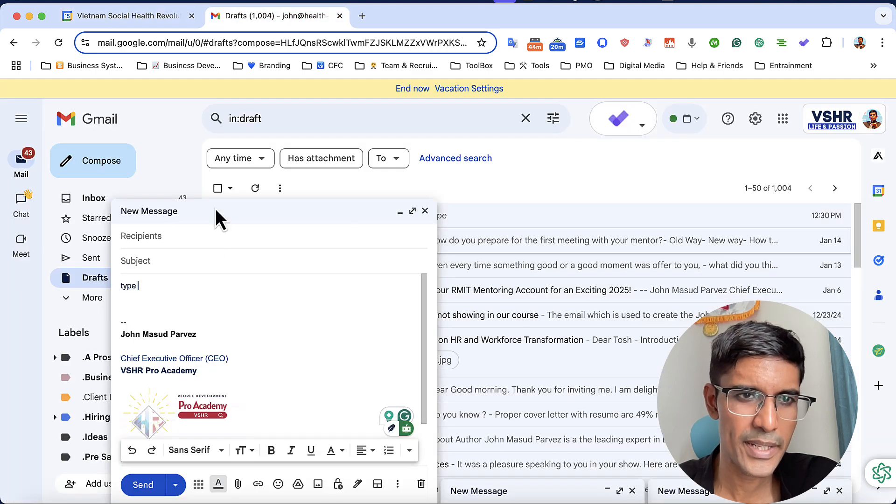
left_click(147, 15)
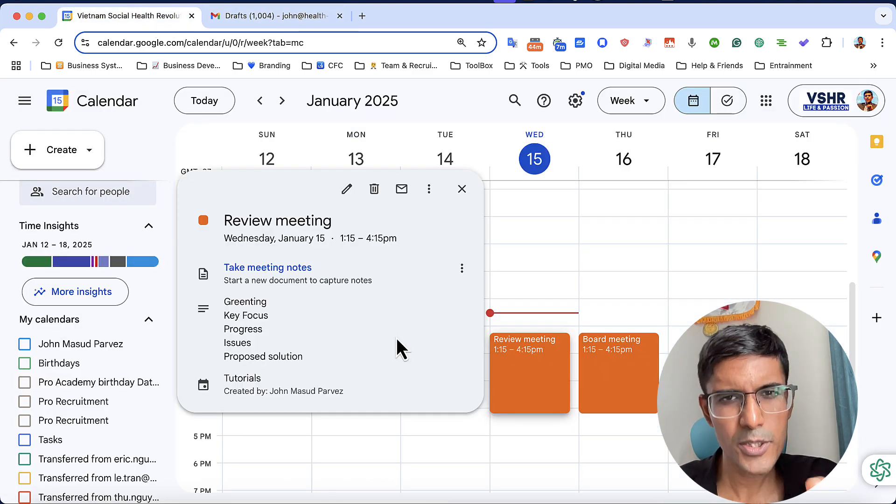
left_click(286, 24)
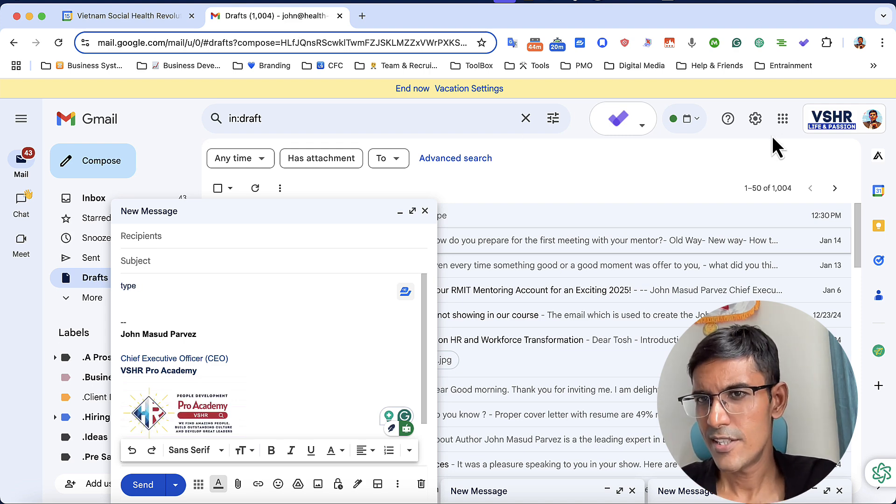
left_click(784, 121)
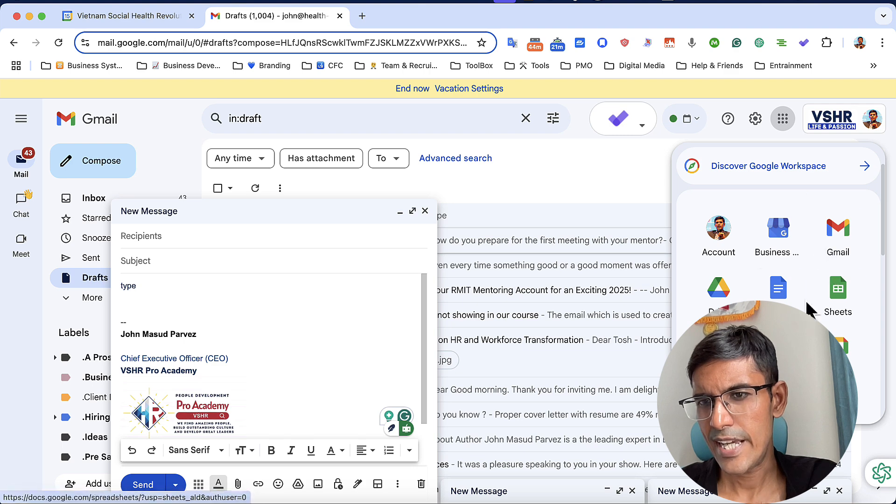
scroll(806, 256, "down", 8)
scroll(807, 310, "down", 2)
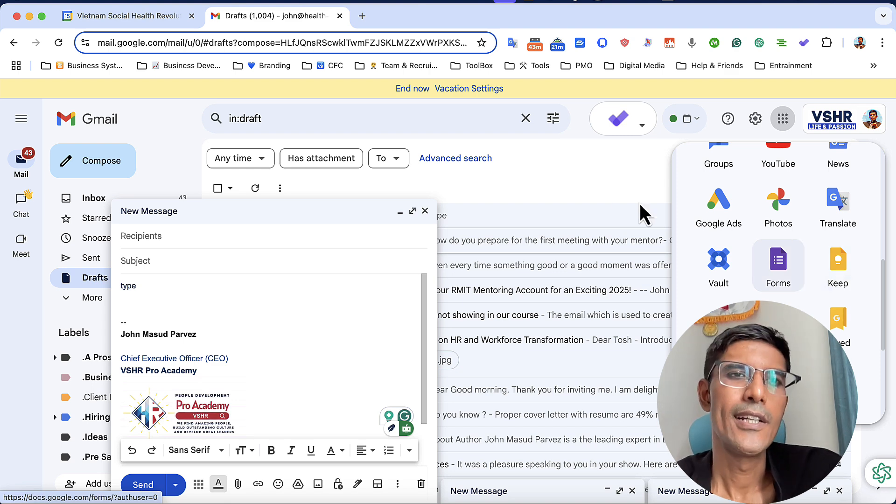
Switch to Google Calendar and reopen the details of the Review meeting event on Wednesday, January 15.
left_click(124, 8)
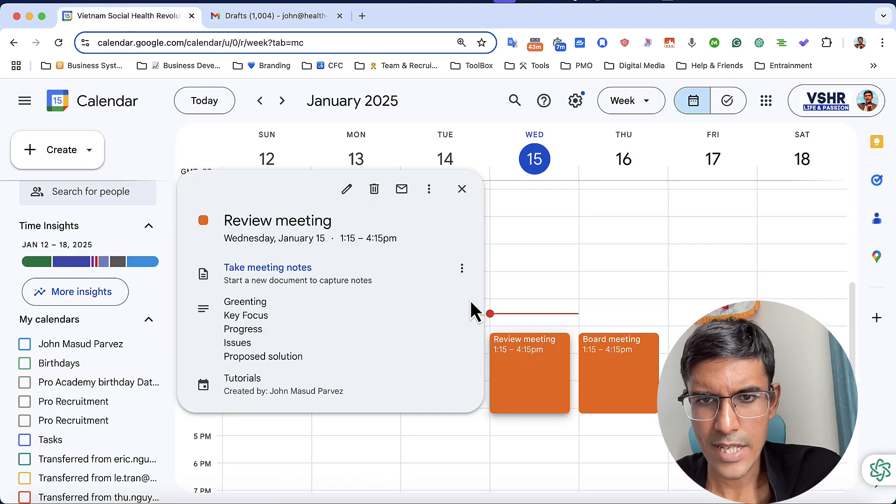
left_click(539, 371)
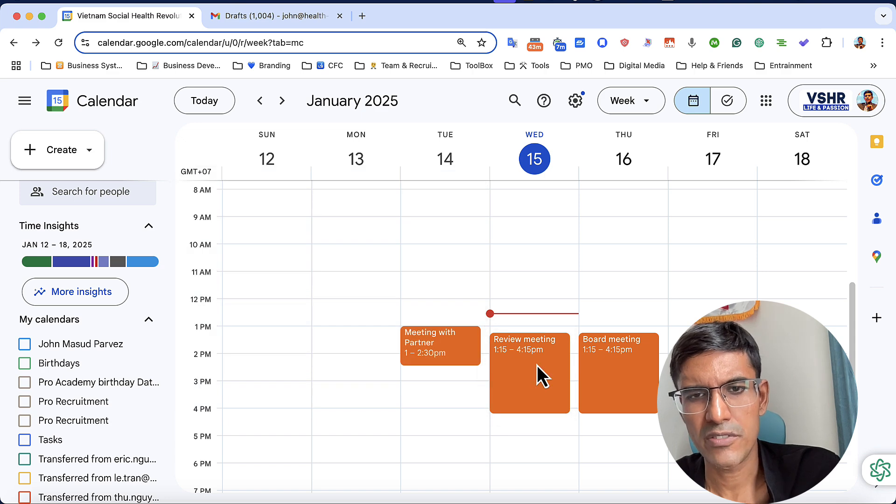
left_click(532, 348)
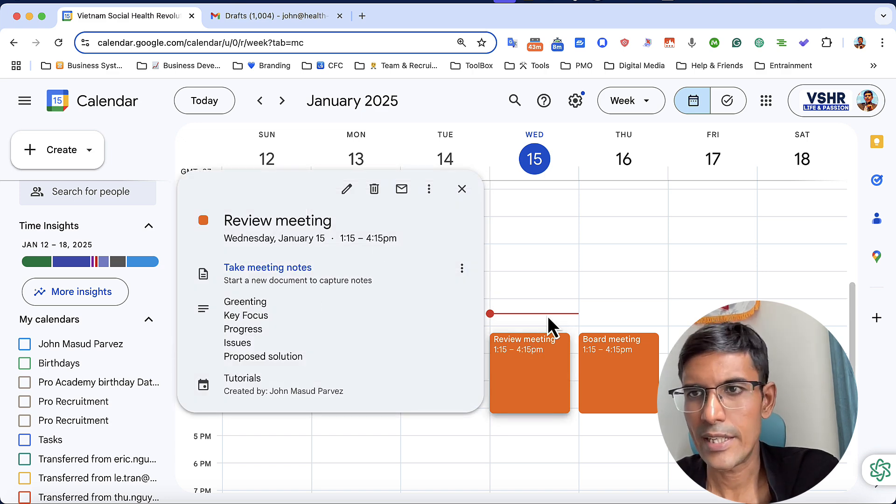
Start a Keep note linked to the Review meeting event and title it "Review meeting with Marketing team".
left_click(877, 146)
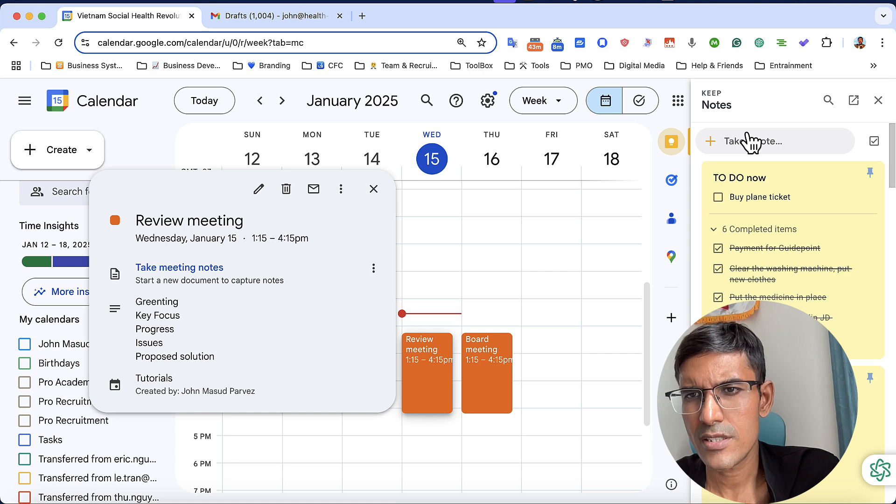
left_click(746, 134)
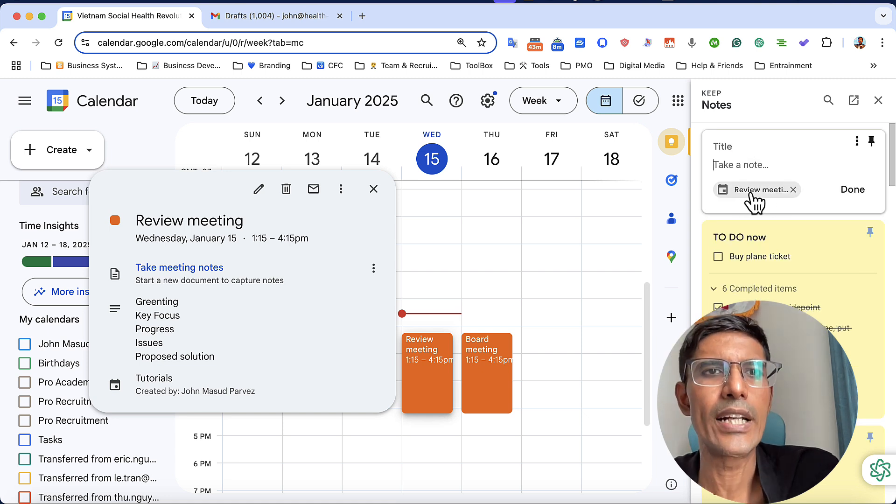
left_click(727, 146)
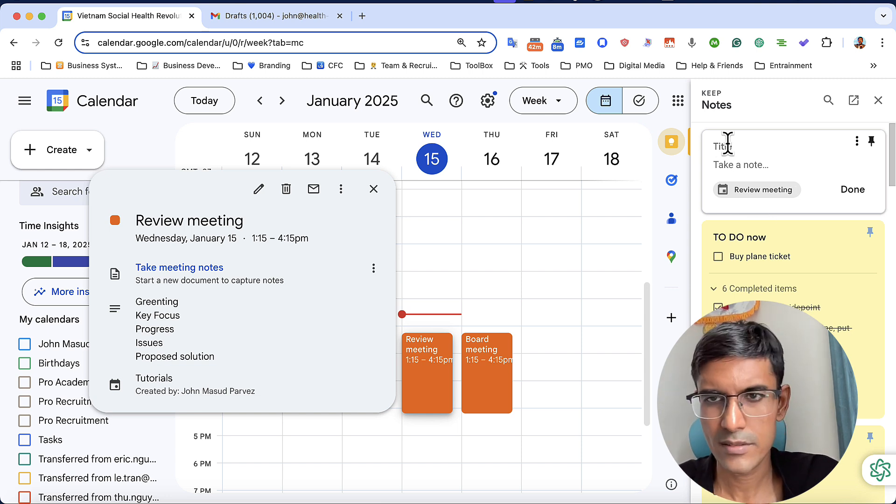
type("Review meeting")
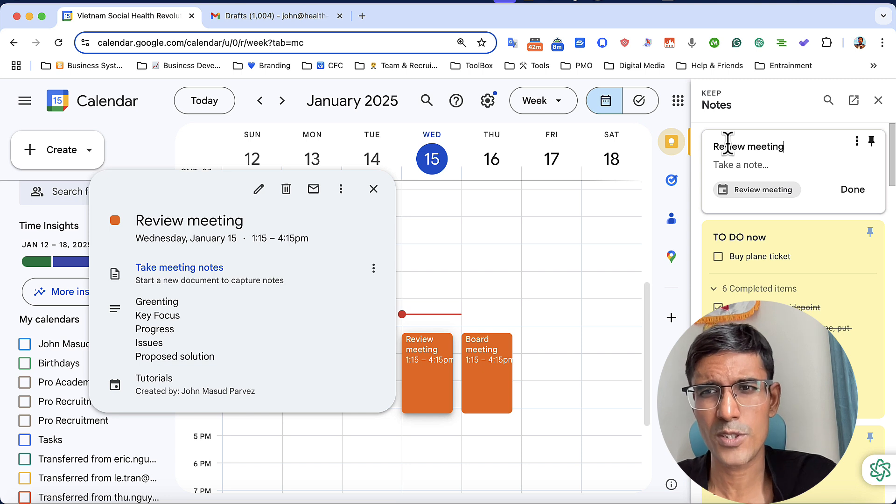
mouse_move(743, 197)
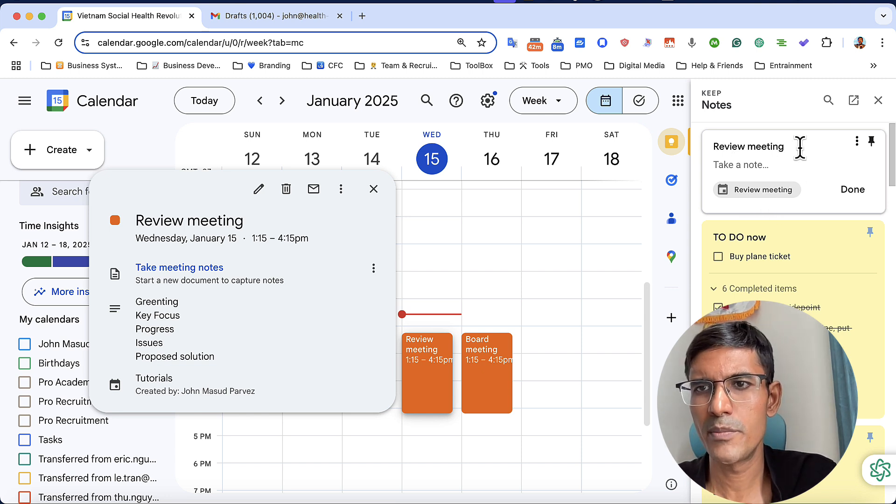
type("with")
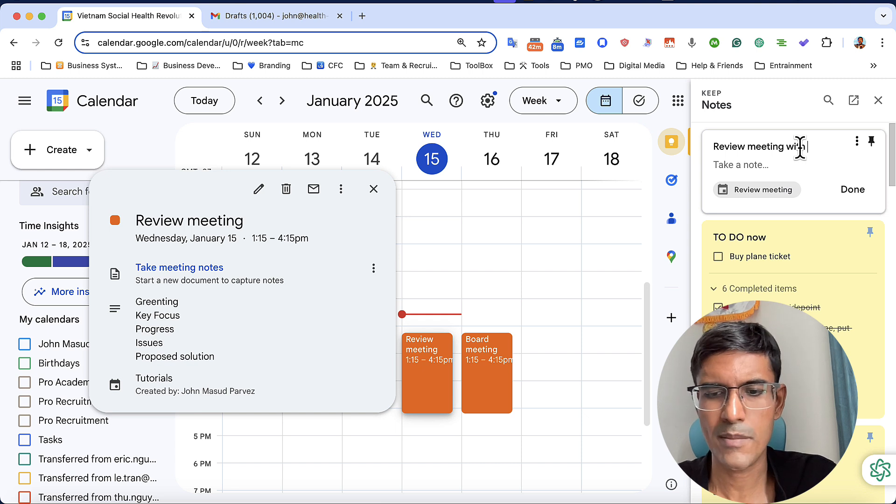
type(" Marketing team")
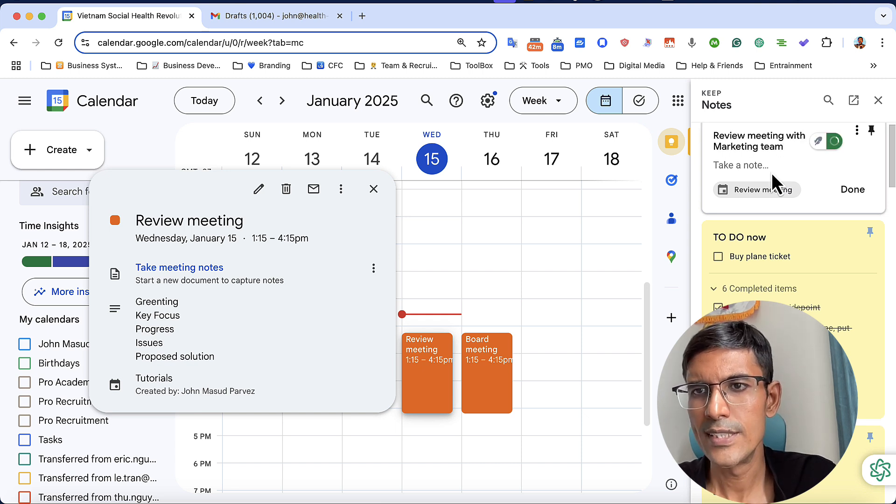
Write "These are going well" and "these are not going well" in the note body, separated by a blank line.
left_click(751, 165)
type("Thies")
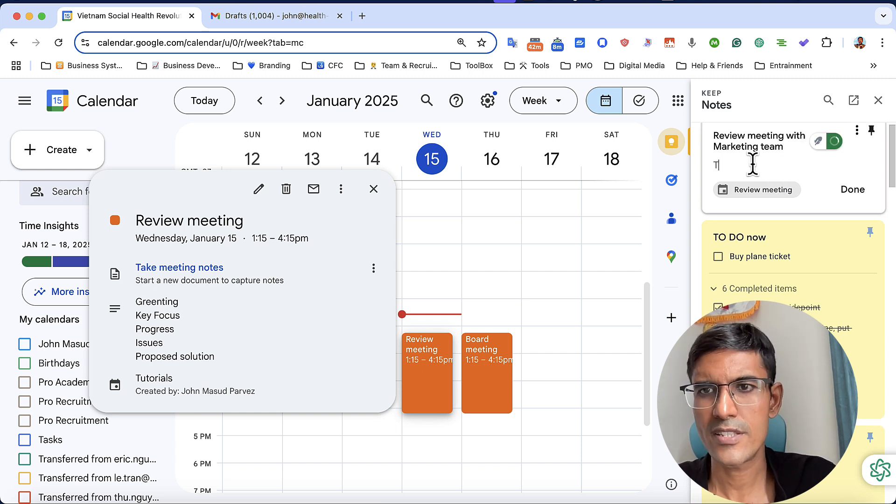
key("BackSpace")
key("BackSpace")
key("BackSpace")
type("ese are going w")
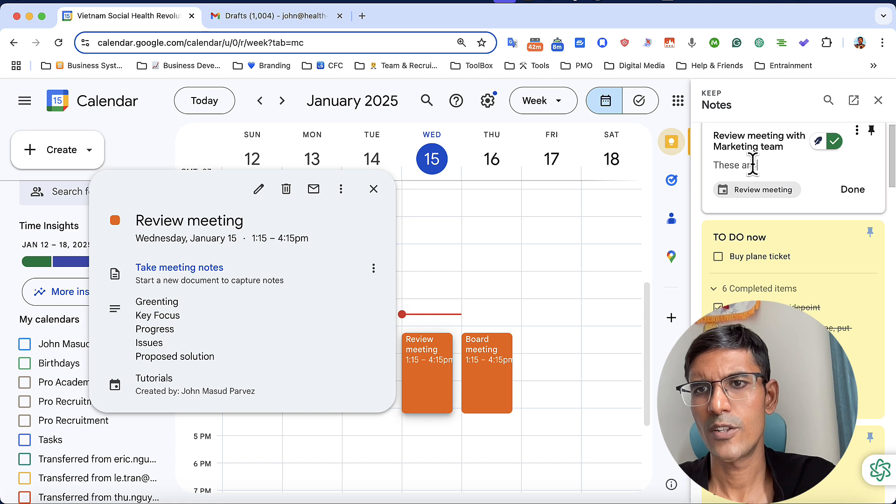
type("ell")
key("Return")
key("Return")
type("these")
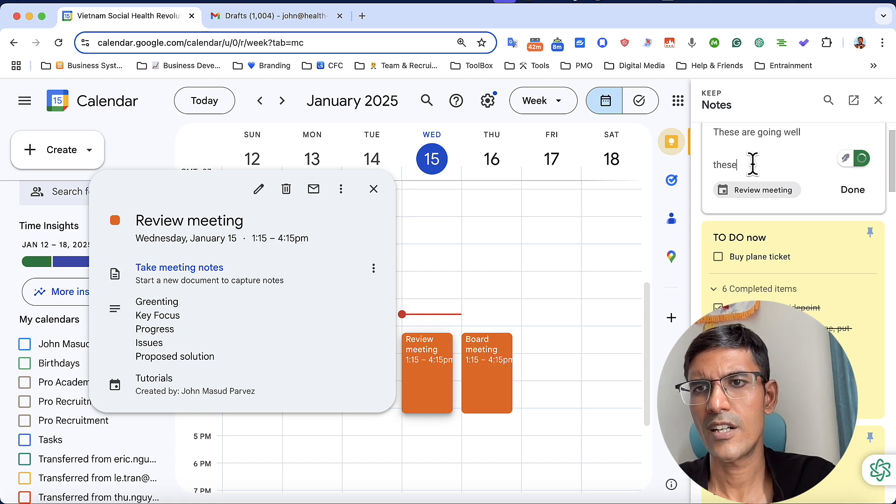
type(" are not going well")
key("Return")
key("Return")
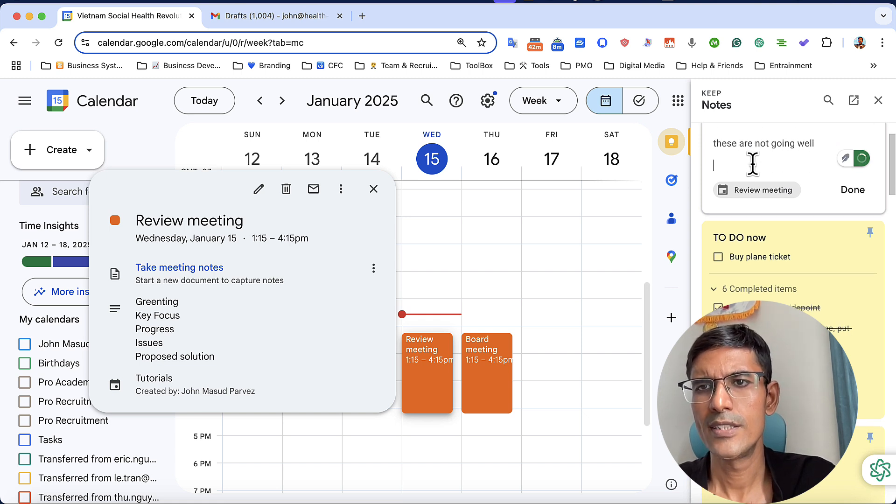
Add the line "You need to do all of these" to the note.
type("W")
key("BackSpace")
type("You n")
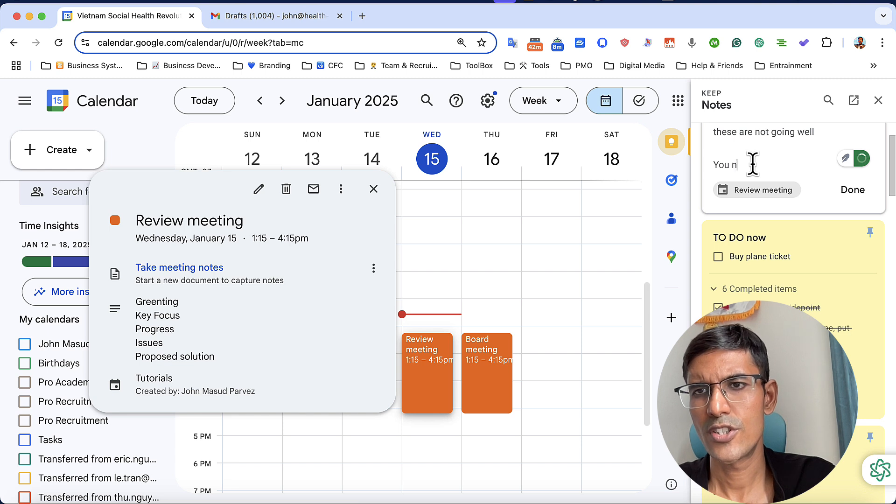
type("eed to do all of these")
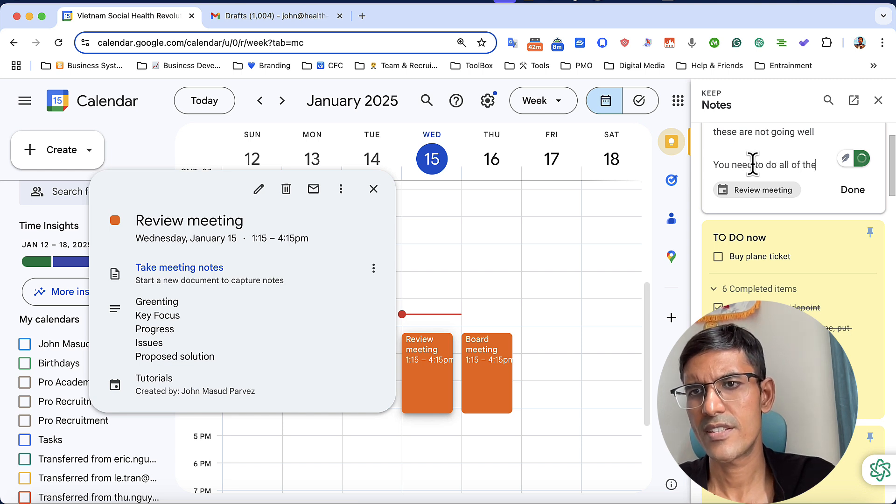
Add three empty dash items at the end of the note, save it, and locate it in the notes list.
key("Return")
type("-")
key("Return")
type("-")
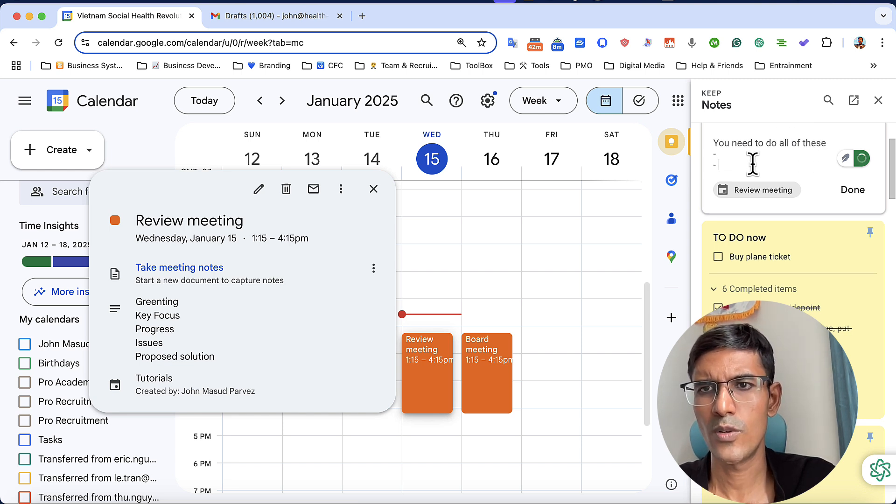
key("Return")
type("-")
key("Return")
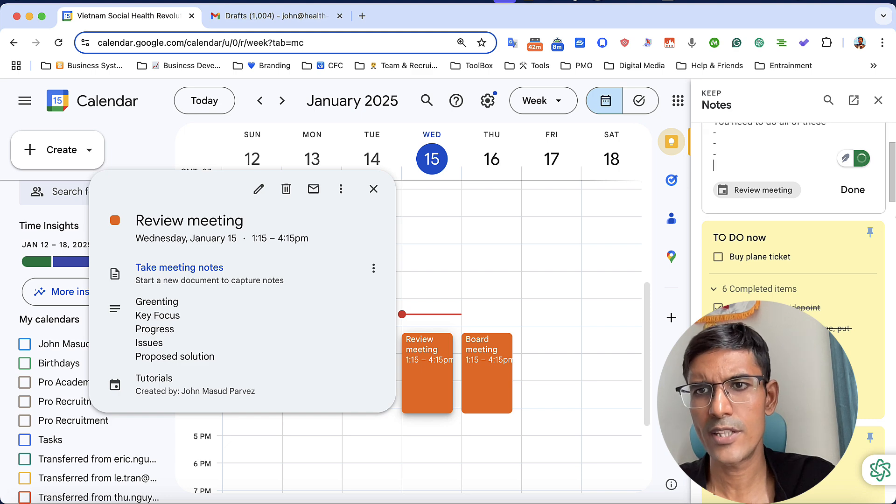
left_click(863, 196)
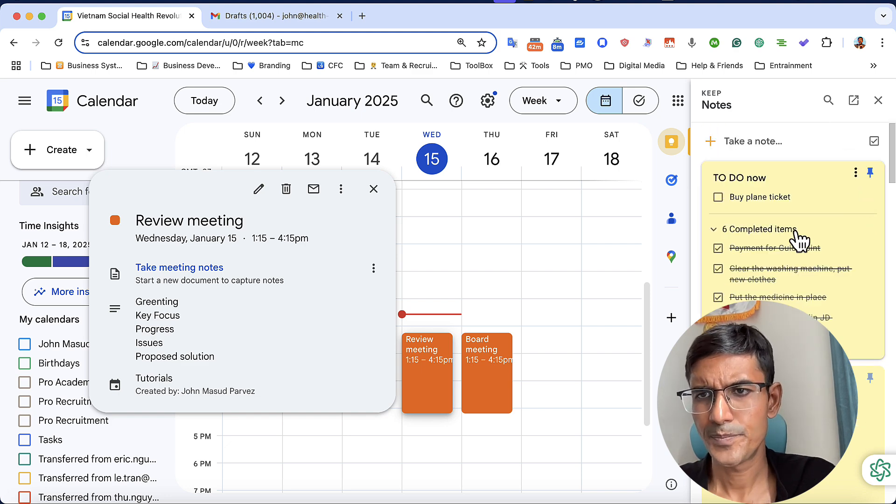
scroll(795, 236, "down", 5)
scroll(795, 232, "up", 3)
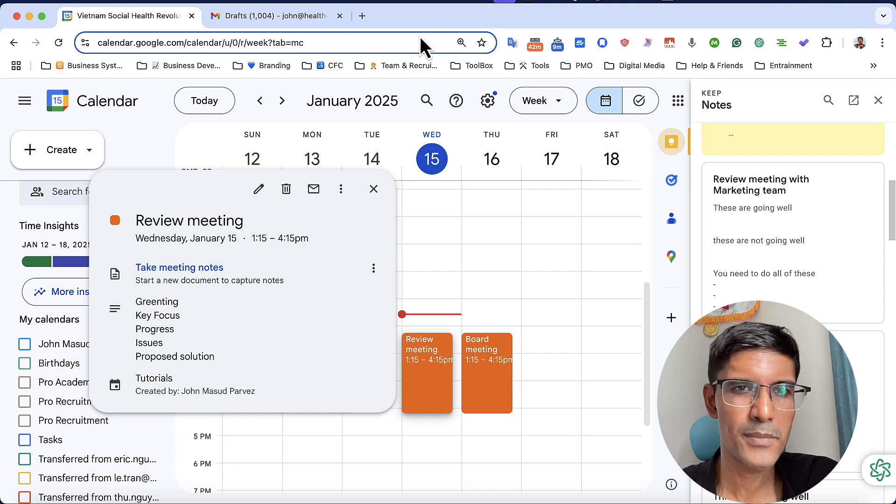
Open Google Keep from Gmail's Google apps list, and also open it in its own tab from Calendar's notes.
left_click(309, 18)
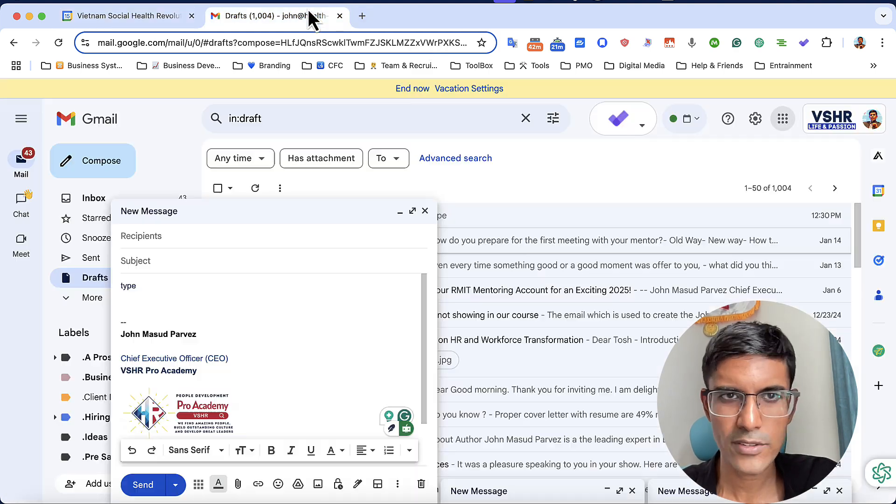
left_click(782, 119)
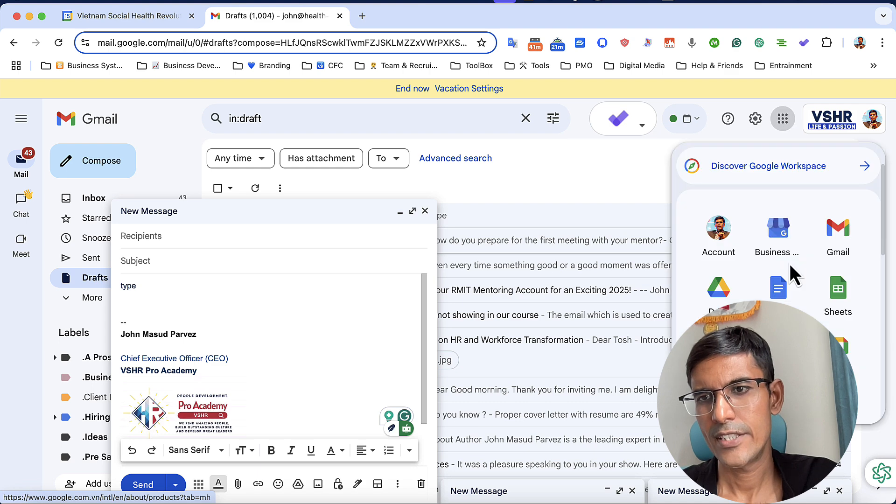
scroll(791, 268, "down", 5)
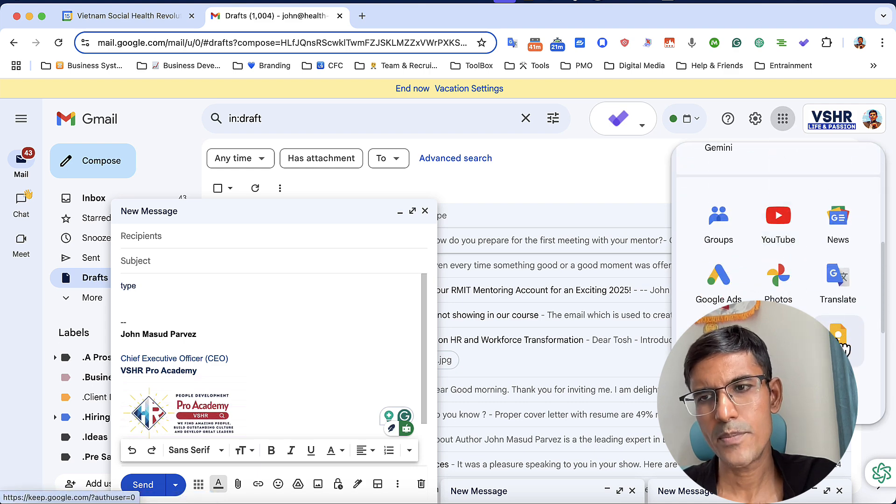
left_click(842, 336)
left_click(136, 18)
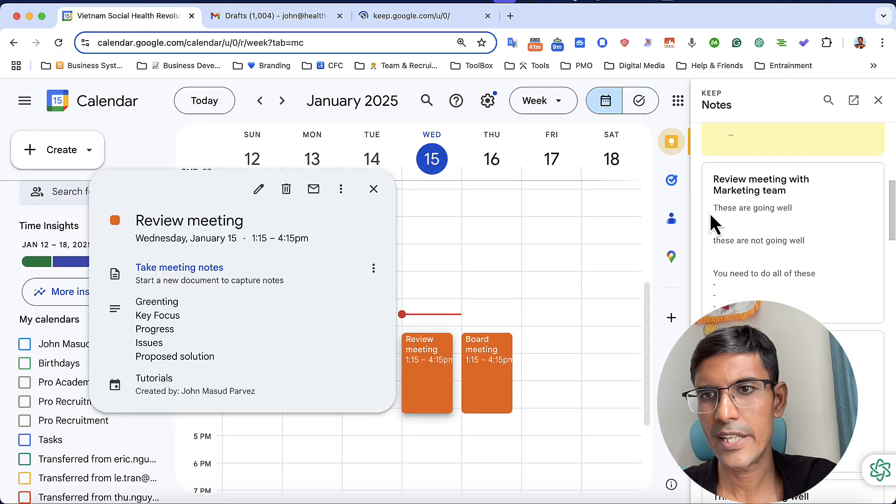
left_click(856, 104)
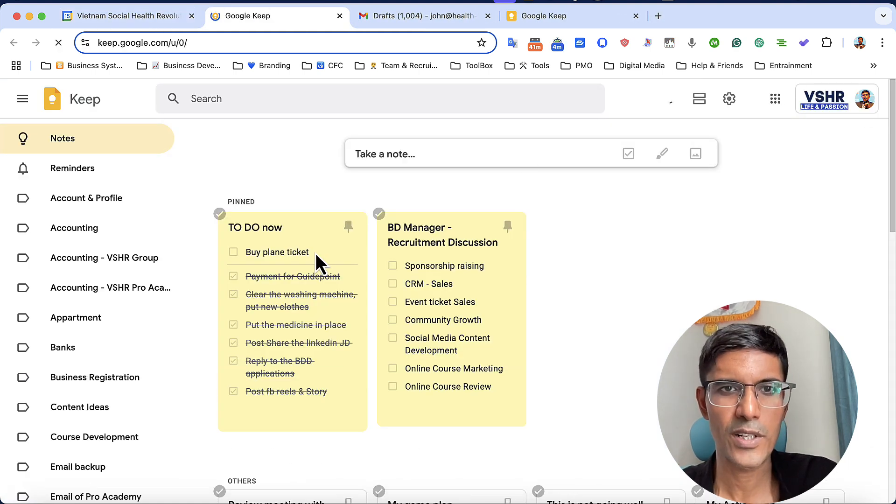
Search Keep for "review meeting", taken from the Calendar event's title, and open the "Review meeting with Marketing team" note.
left_click(152, 17)
triple_click(218, 220)
key("ctrl+c")
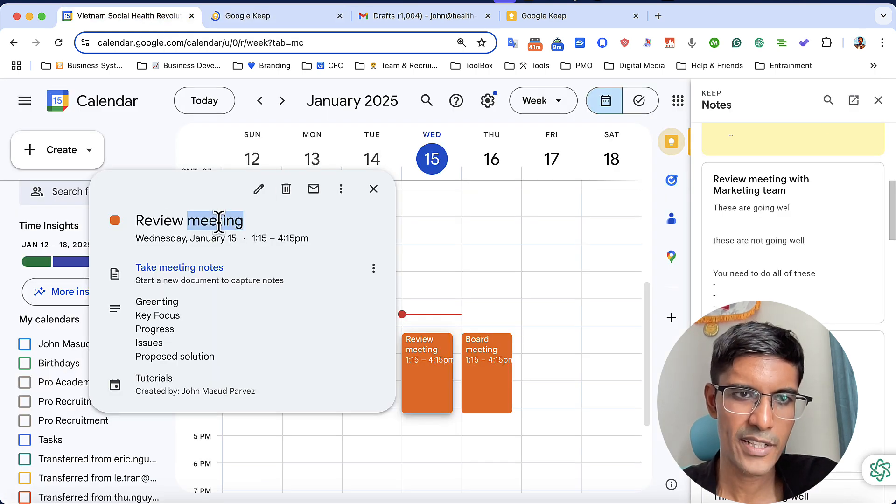
left_click(289, 18)
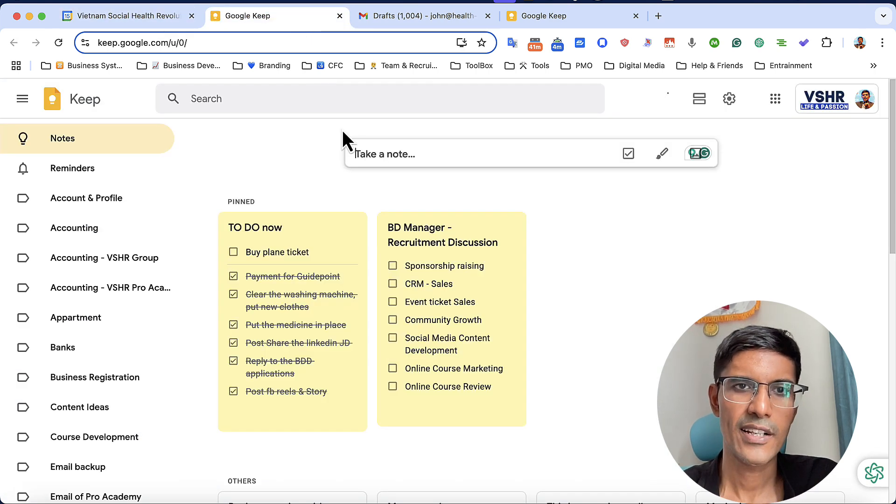
left_click(275, 99)
key("ctrl+v")
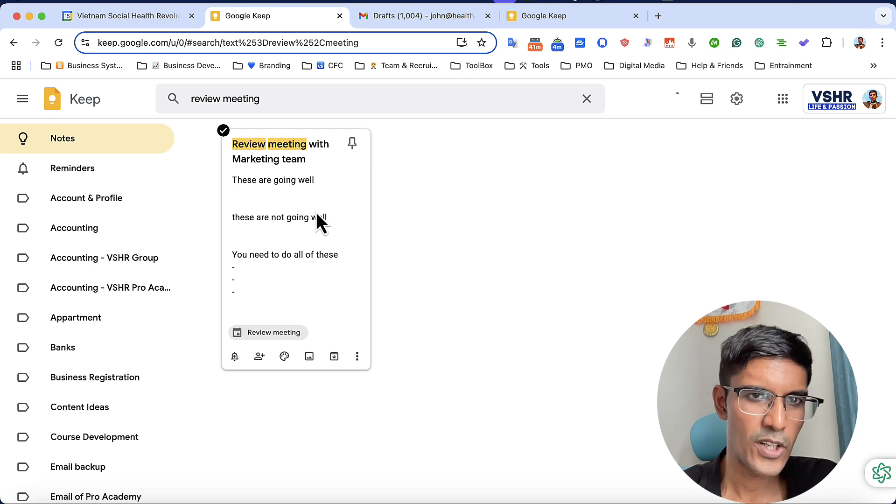
left_click(316, 215)
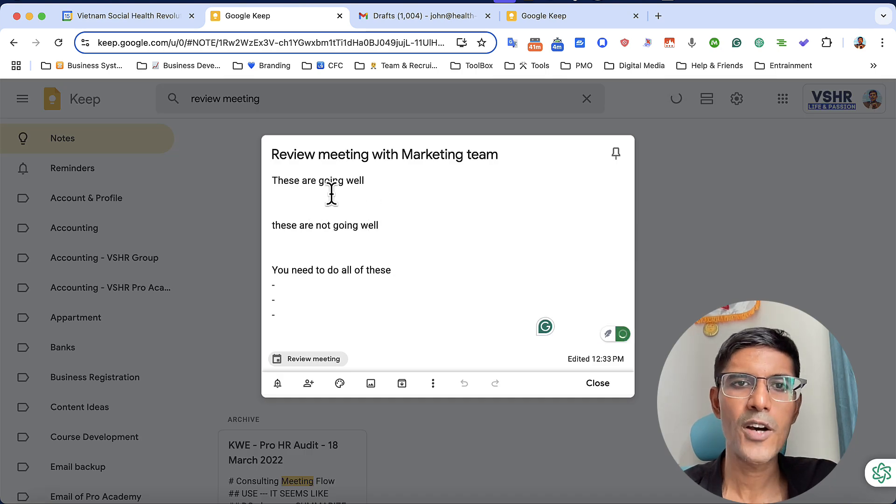
Add the lines "add more" and "input" directly below "These are going well" in the note.
left_click(330, 193)
type("add more")
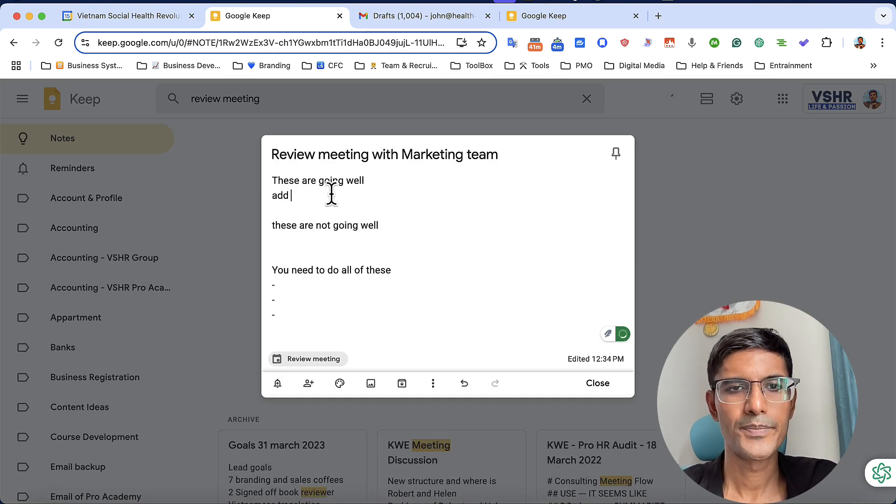
key("Return")
type("input")
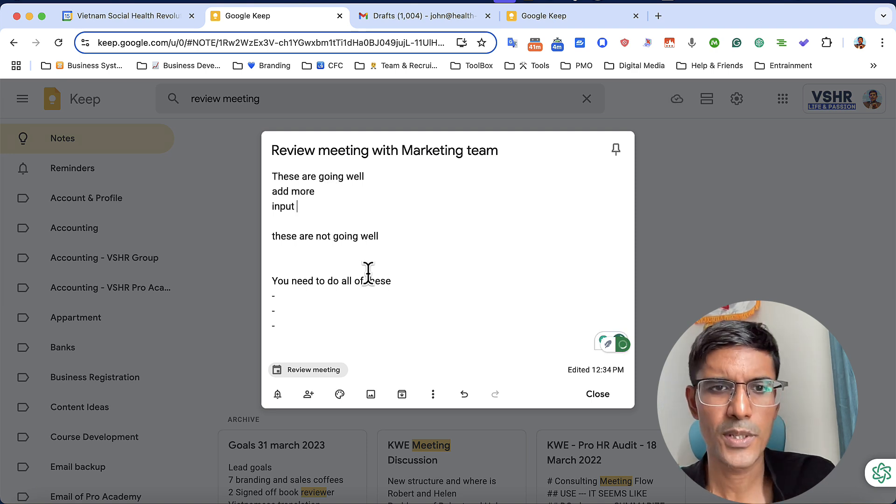
left_click(307, 304)
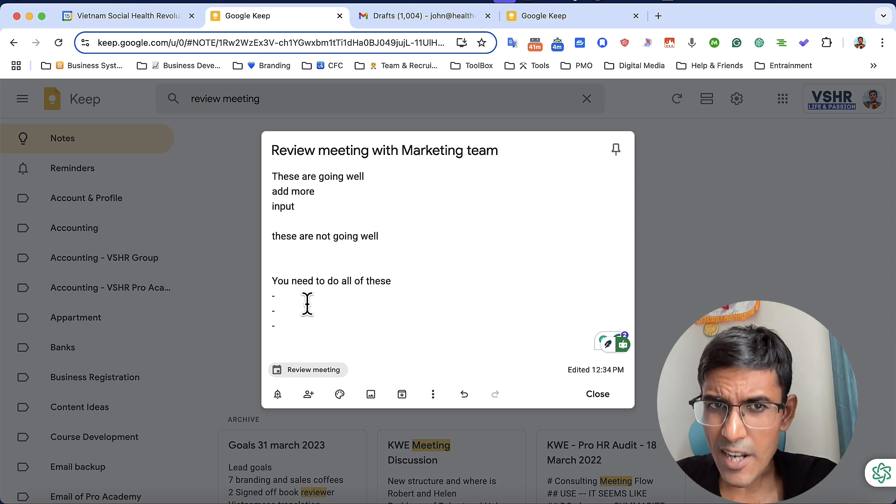